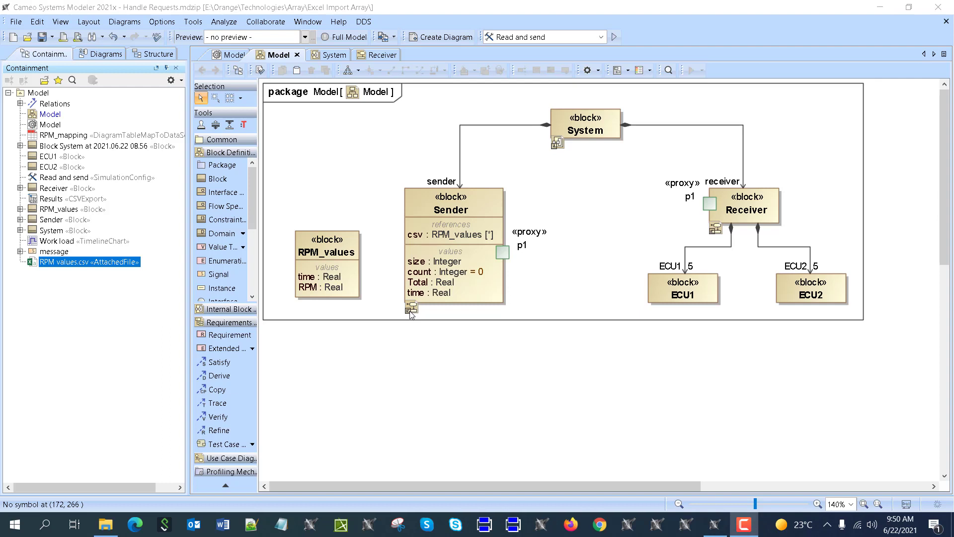
Step: Look through Sender's Test activity diagram and the System internal block diagram, then return to the Model package diagram
left_click(412, 309)
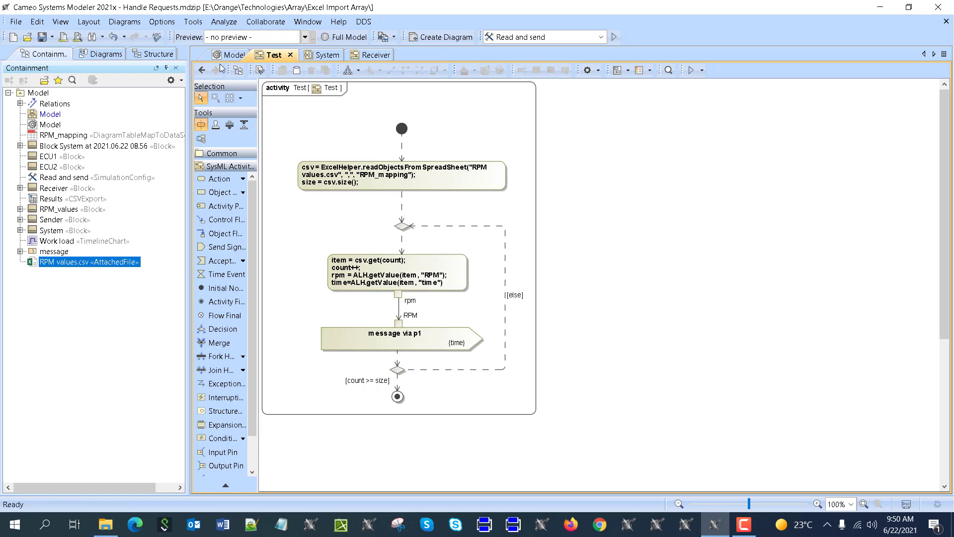
left_click(201, 70)
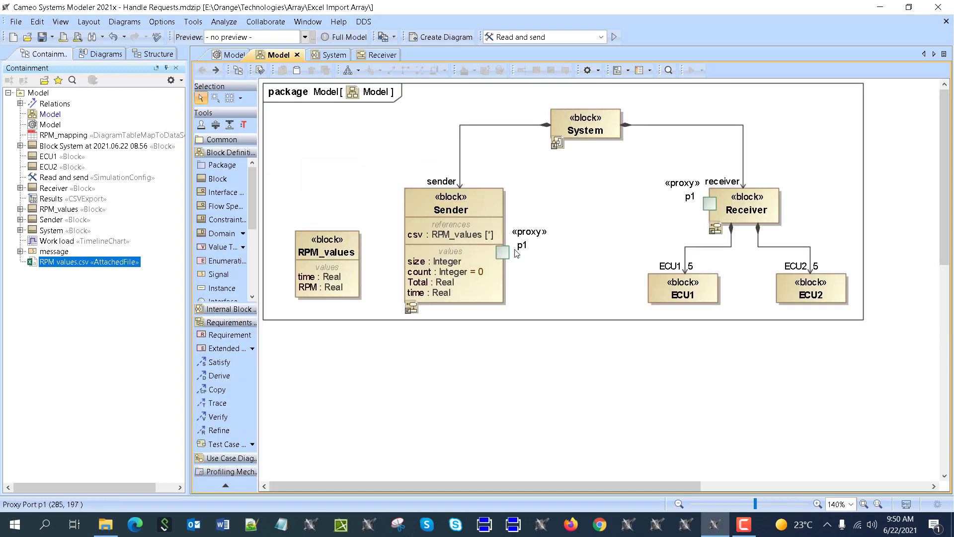
double_click(484, 209)
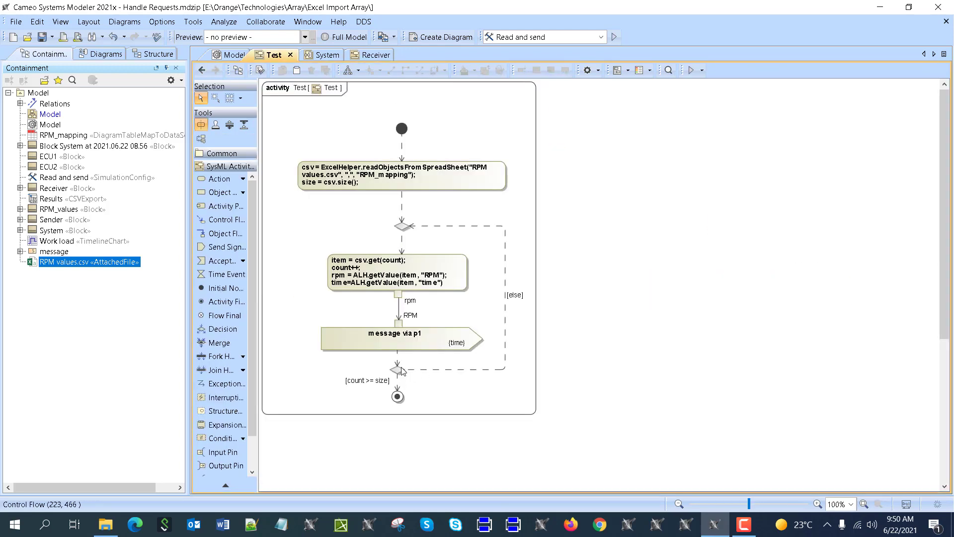
left_click(201, 70)
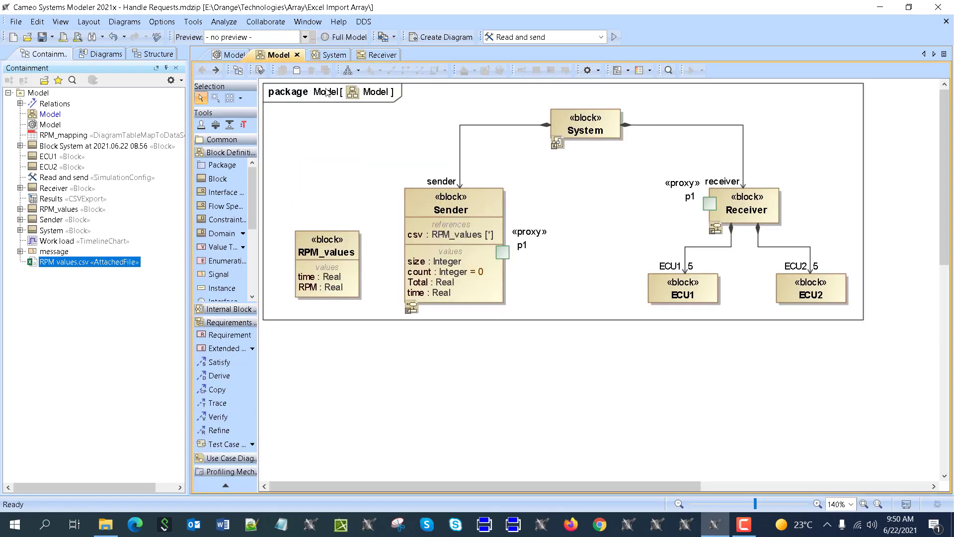
left_click(328, 56)
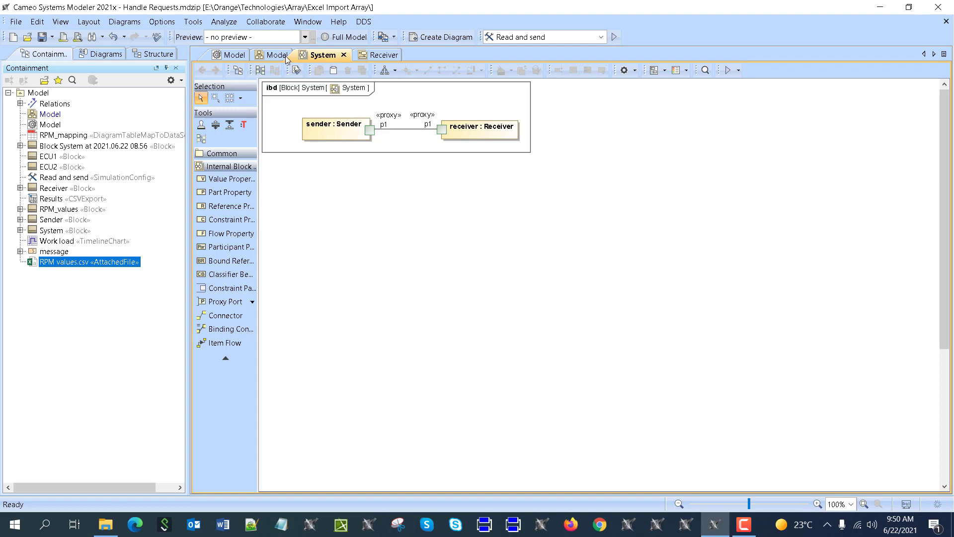
left_click(272, 57)
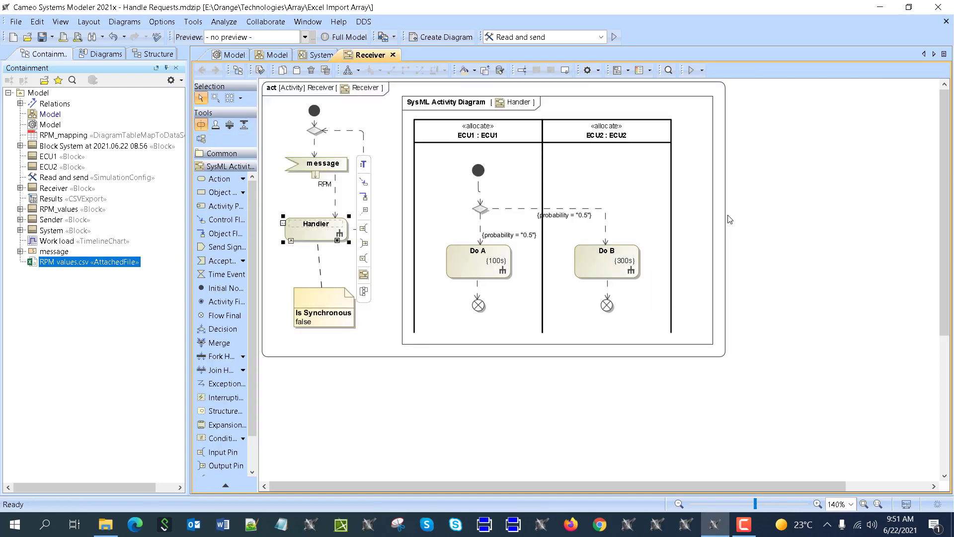
double_click(731, 219)
left_click(728, 218)
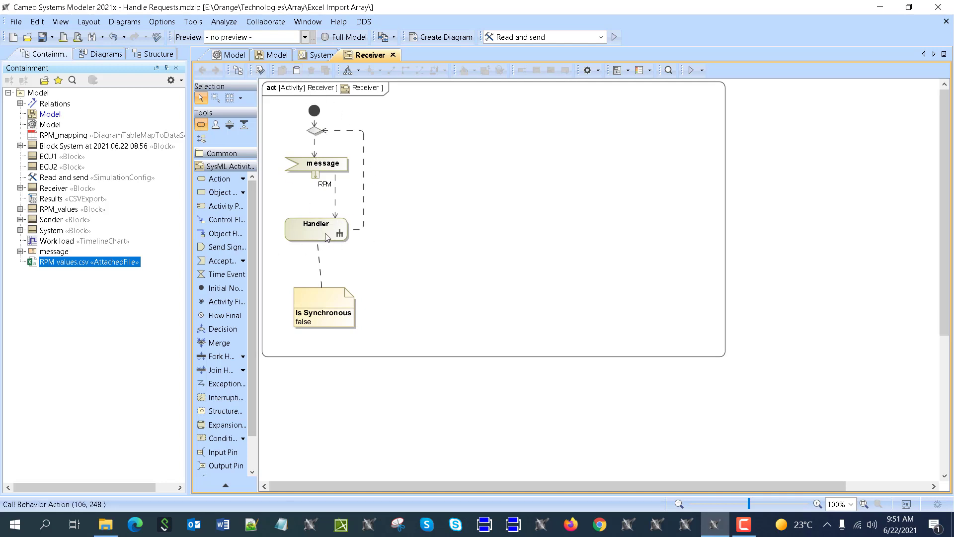
mouse_move(326, 238)
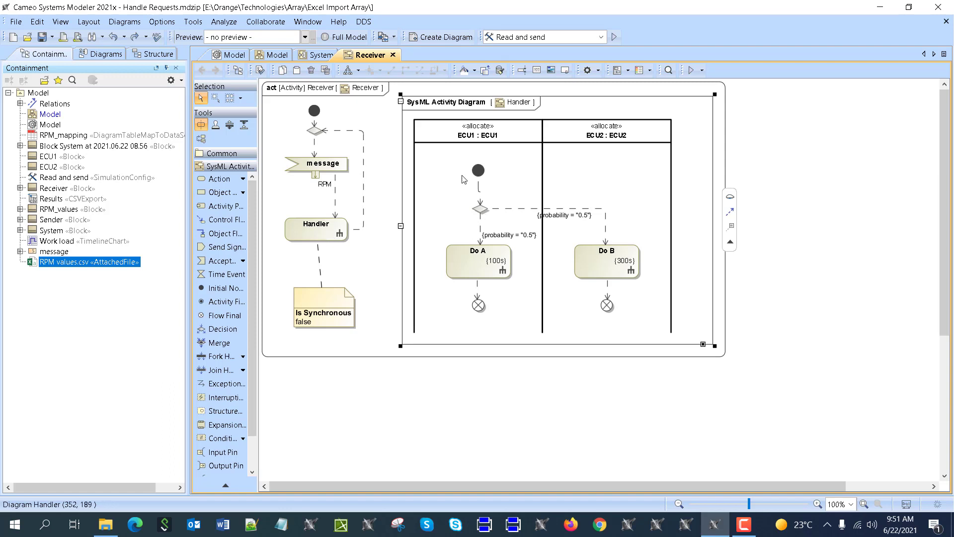
double_click(340, 238)
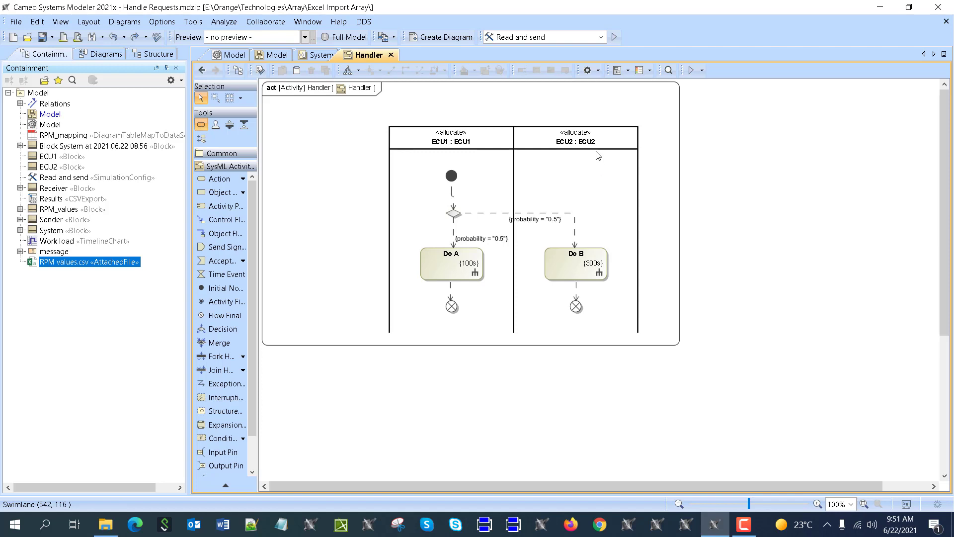
left_click(203, 71)
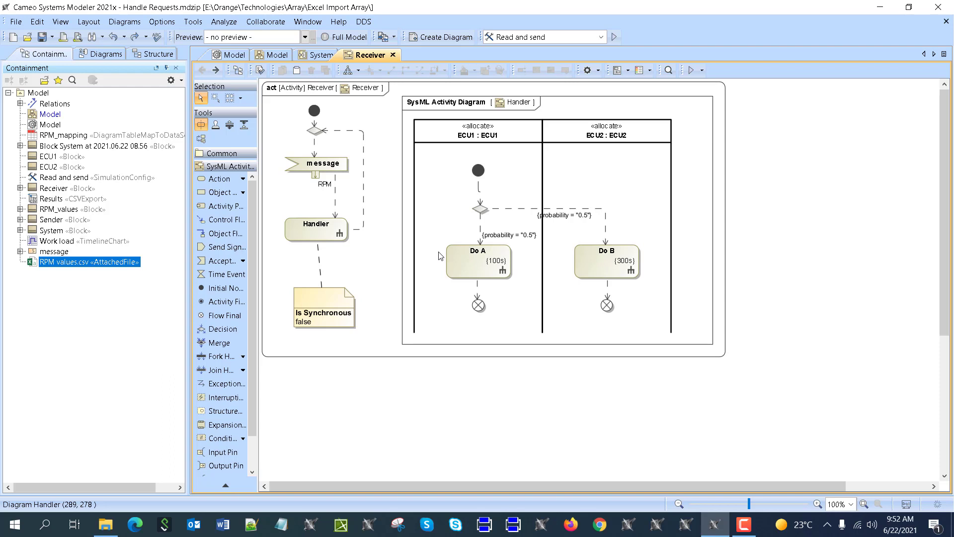
double_click(493, 269)
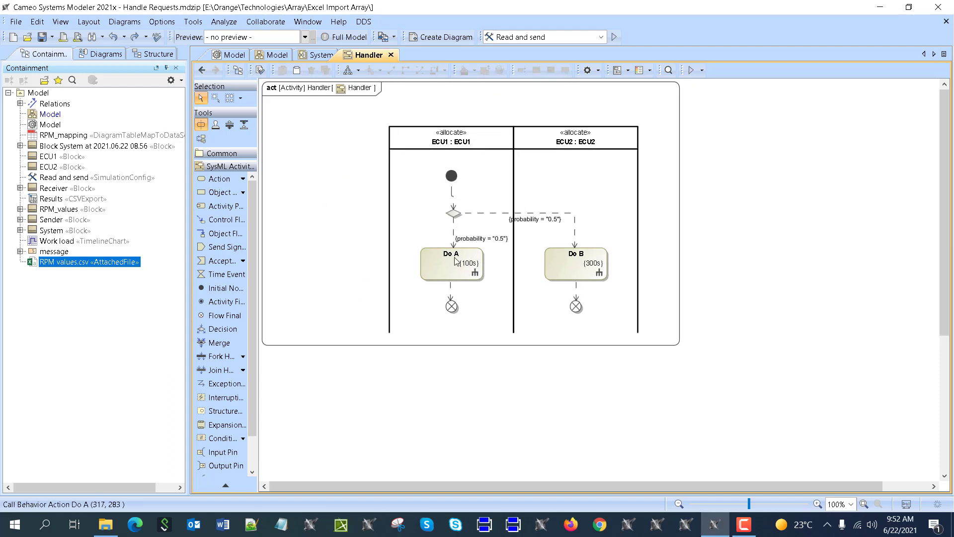
left_click(472, 268)
double_click(472, 269)
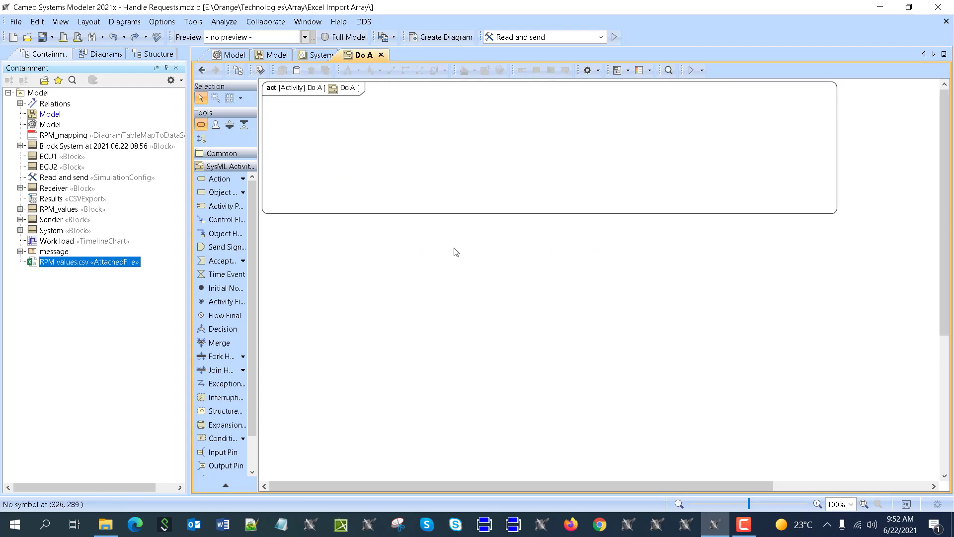
left_click(201, 69)
left_click(591, 261)
double_click(591, 261)
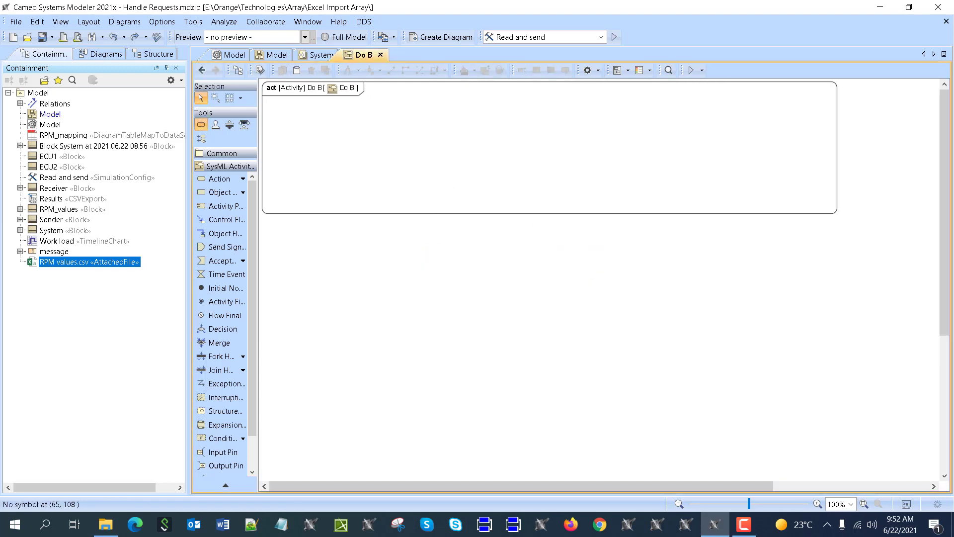
left_click(201, 70)
left_click(201, 70)
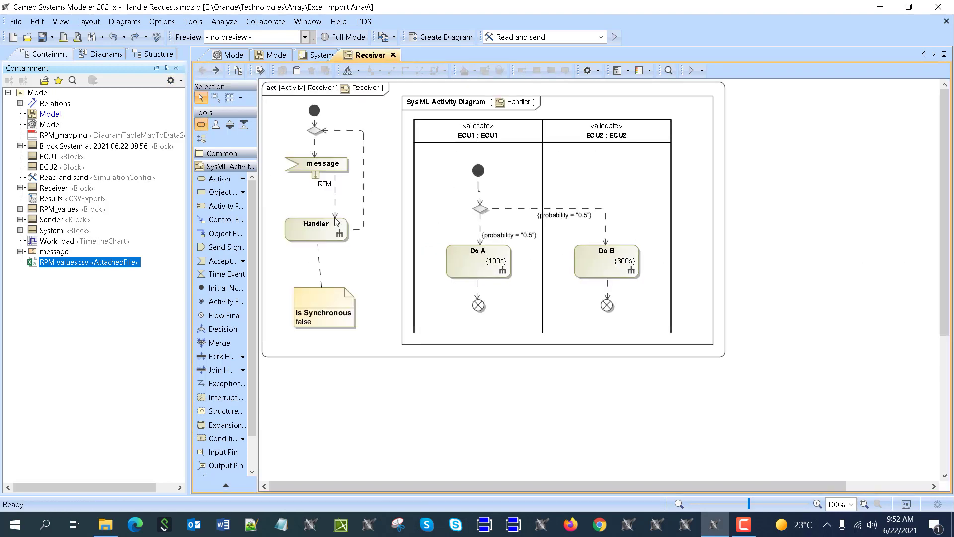
Step: Start simulating the Receiver activity and send it the first message signal
left_click(702, 70)
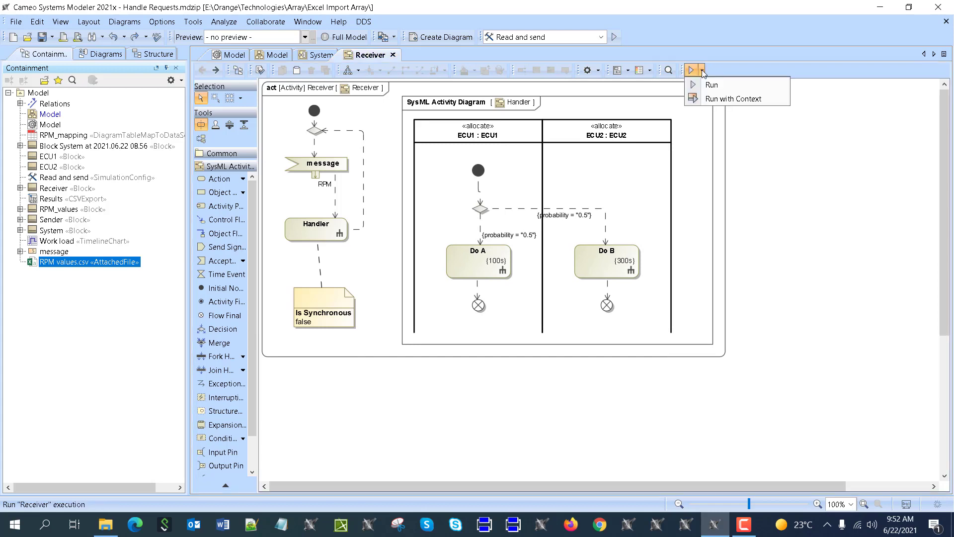
left_click(725, 100)
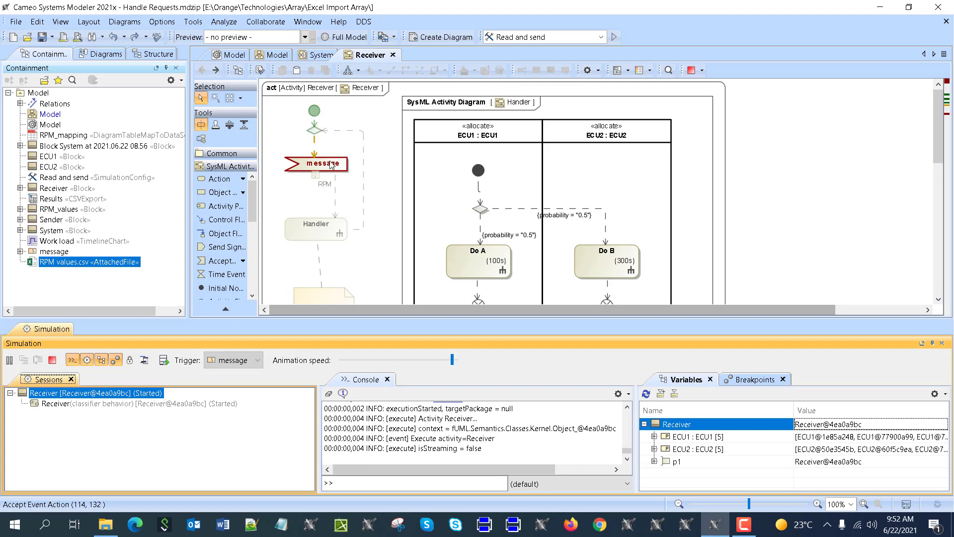
left_click(251, 360)
left_click(243, 371)
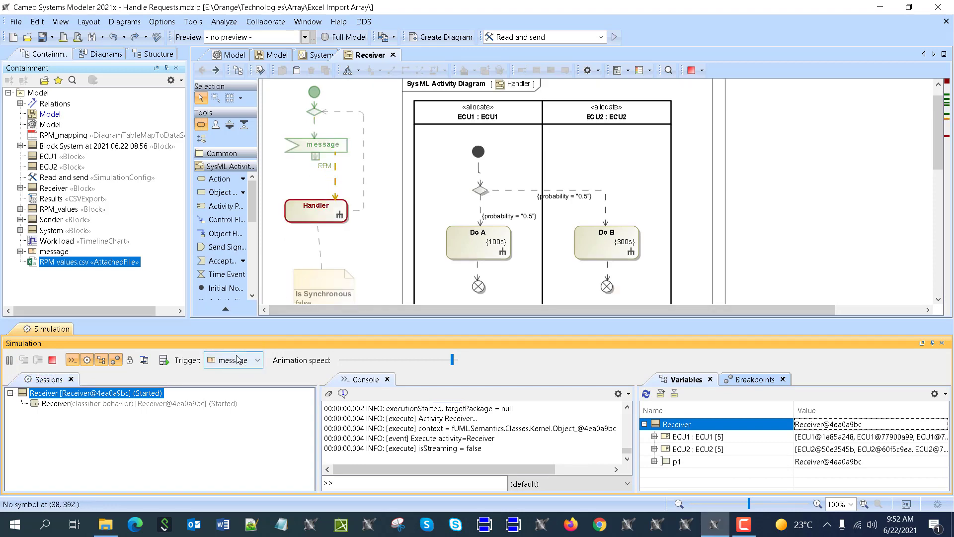
Step: Fire the message signal five more times so Do A and Do B keep running
left_click(237, 360)
left_click(237, 375)
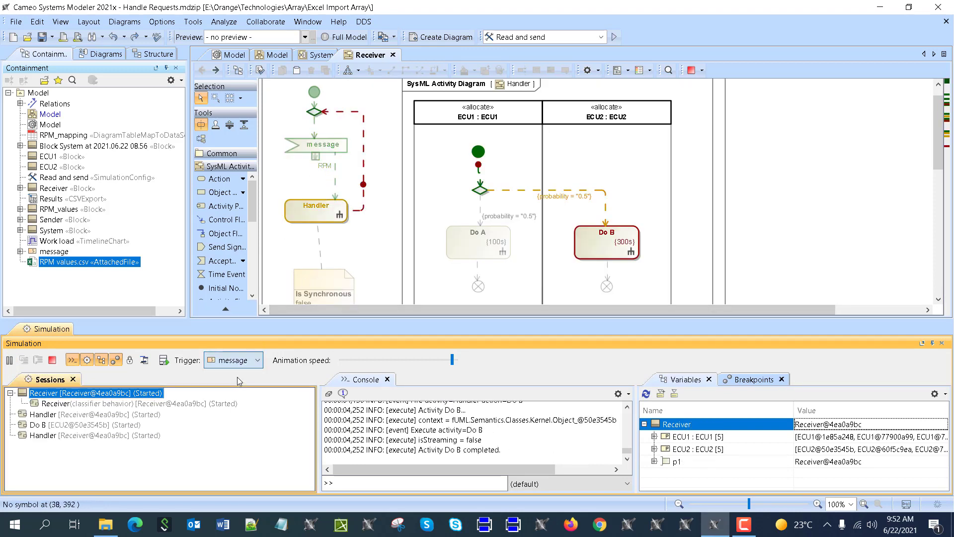
left_click(237, 359)
left_click(235, 376)
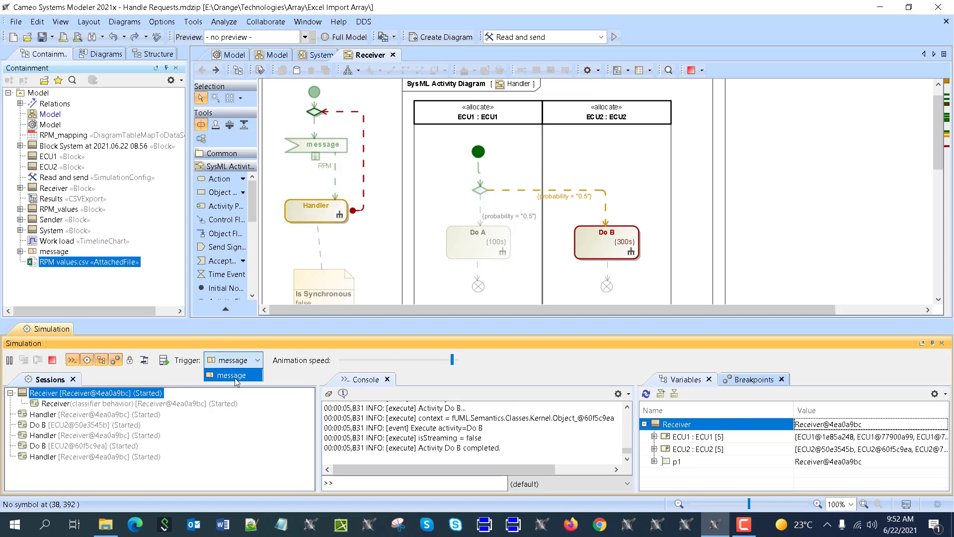
left_click(235, 376)
left_click(237, 360)
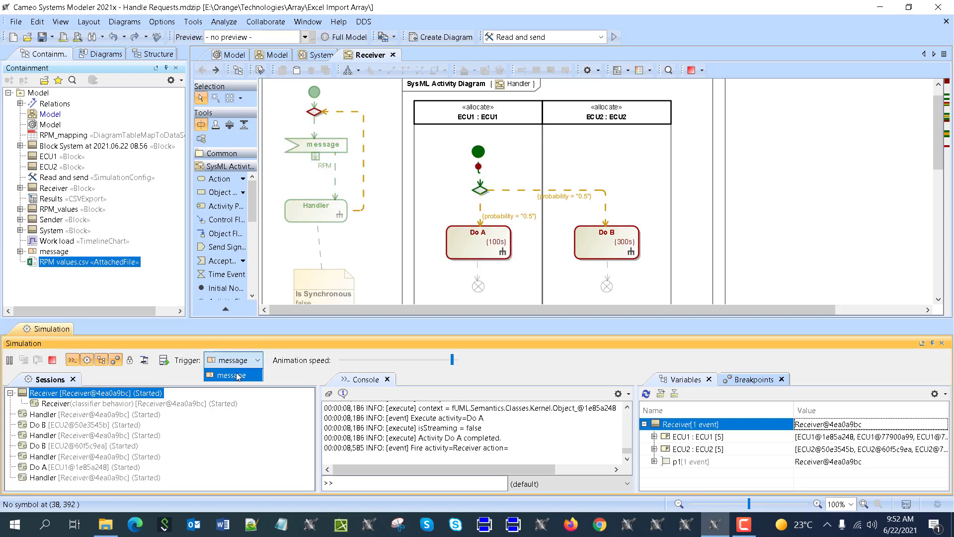
left_click(237, 375)
left_click(238, 376)
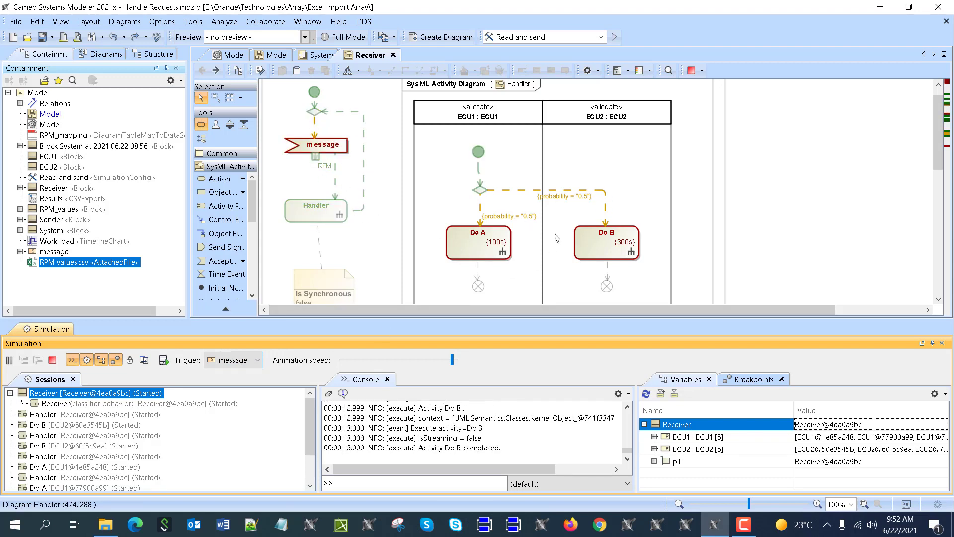
Step: Review the console log and terminate the Receiver simulation
scroll(125, 423, "down", 2)
scroll(58, 456, "up", 3)
scroll(48, 457, "down", 2)
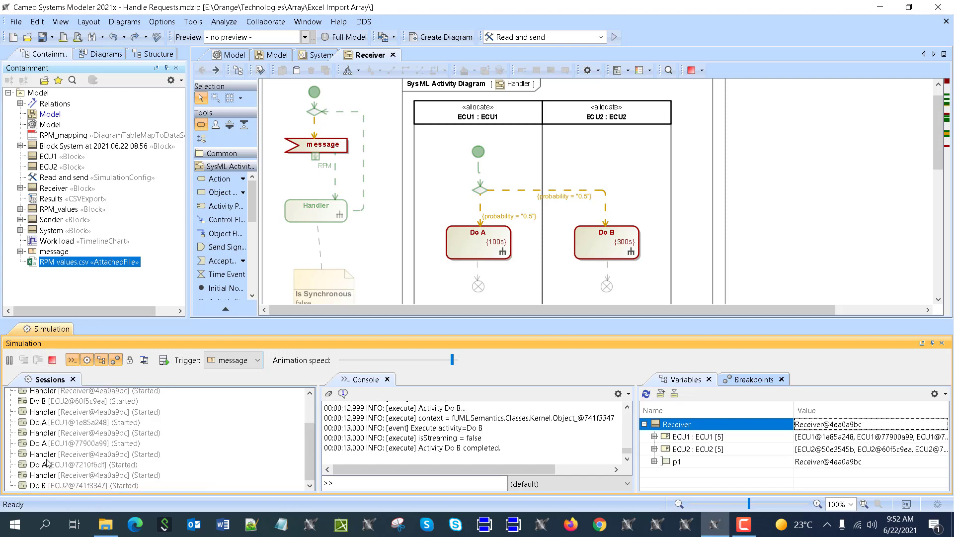
left_click(52, 360)
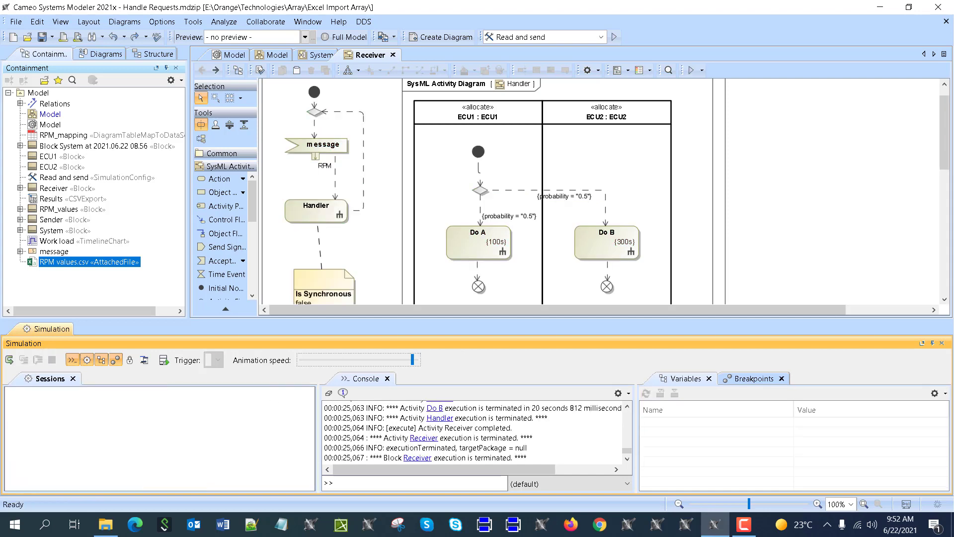
Step: Close the simulation results and run the 'Read and send' configuration from the Model package
left_click(942, 343)
scroll(417, 130, "up", 1)
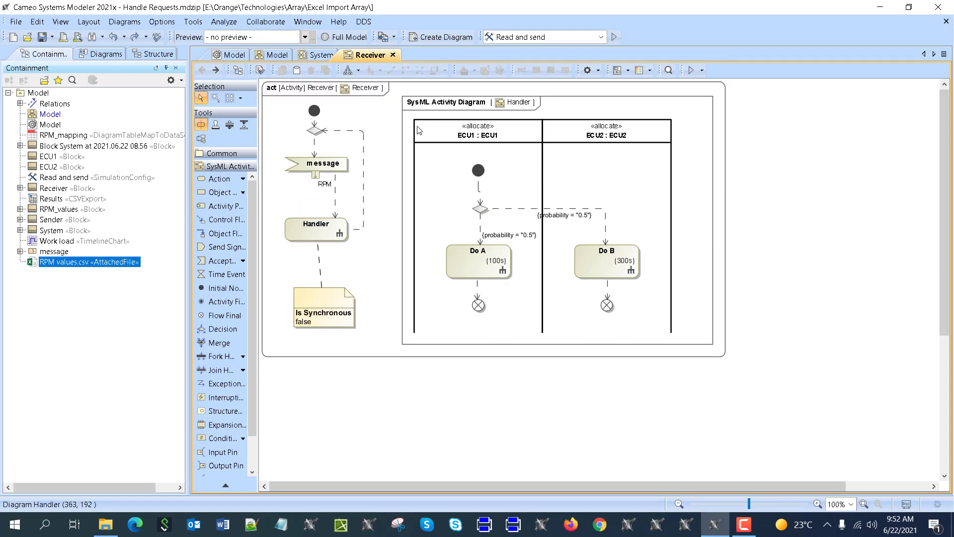
left_click(231, 56)
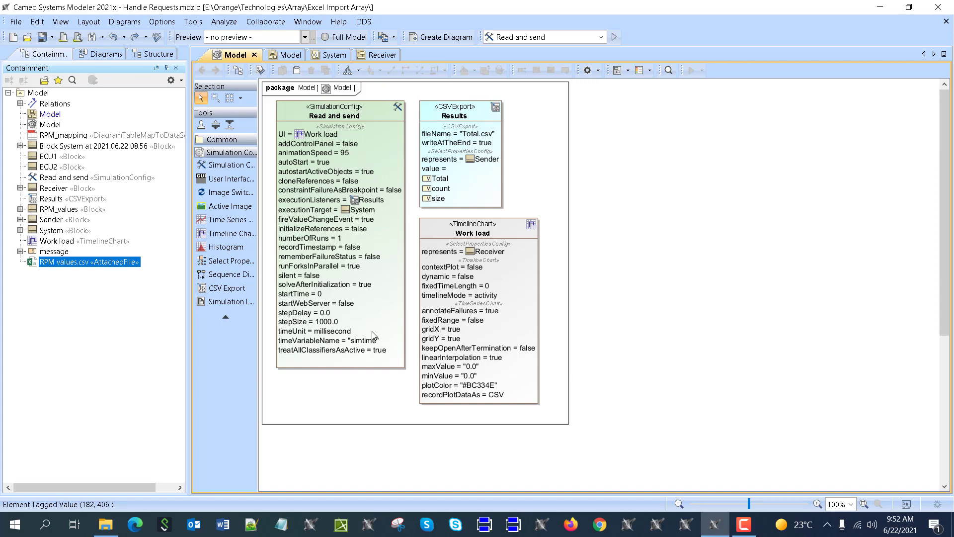
left_click(615, 36)
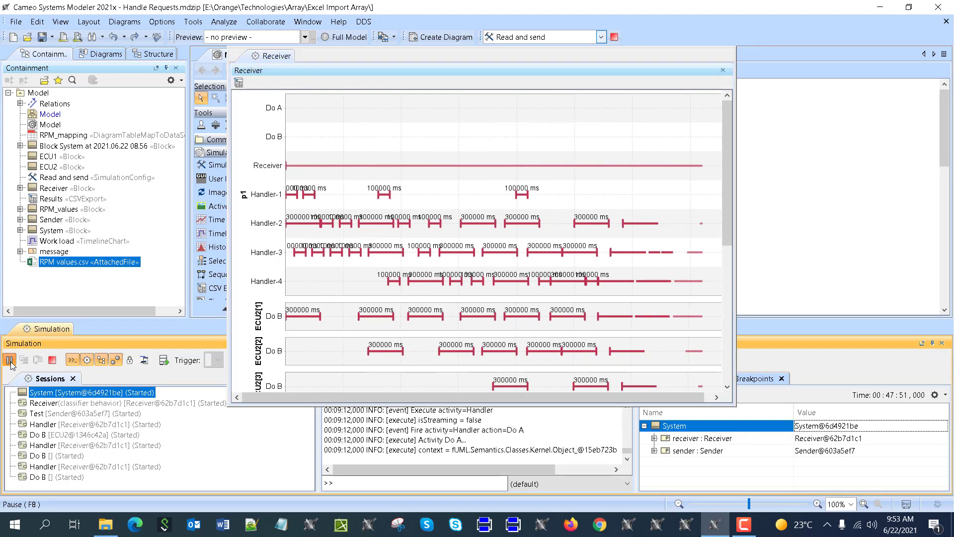
Step: Pause the Read and send run and move the Receiver timeline chart aside to inspect ECU1/ECU2 bars
left_click(9, 360)
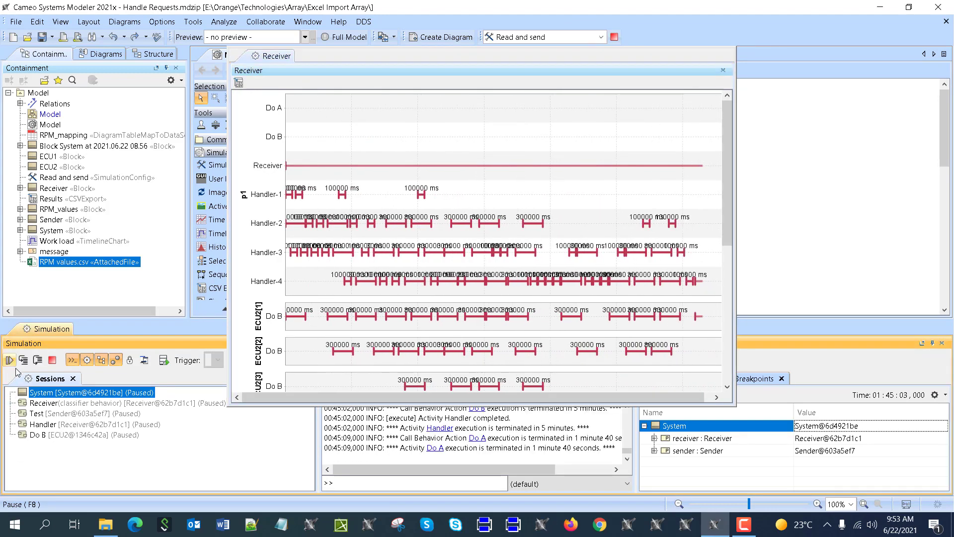
scroll(525, 257, "down", 1)
scroll(525, 256, "down", 3)
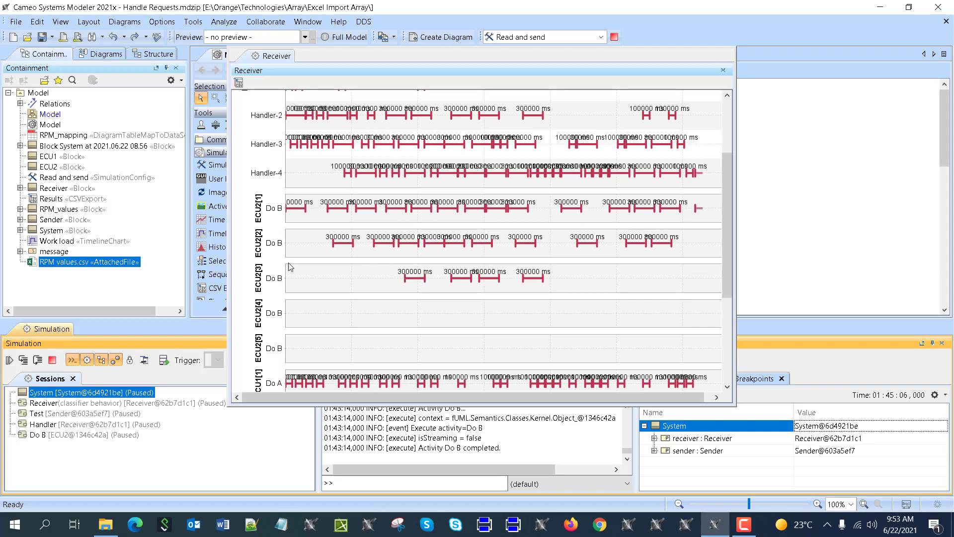
left_click_drag(437, 64, 627, 60)
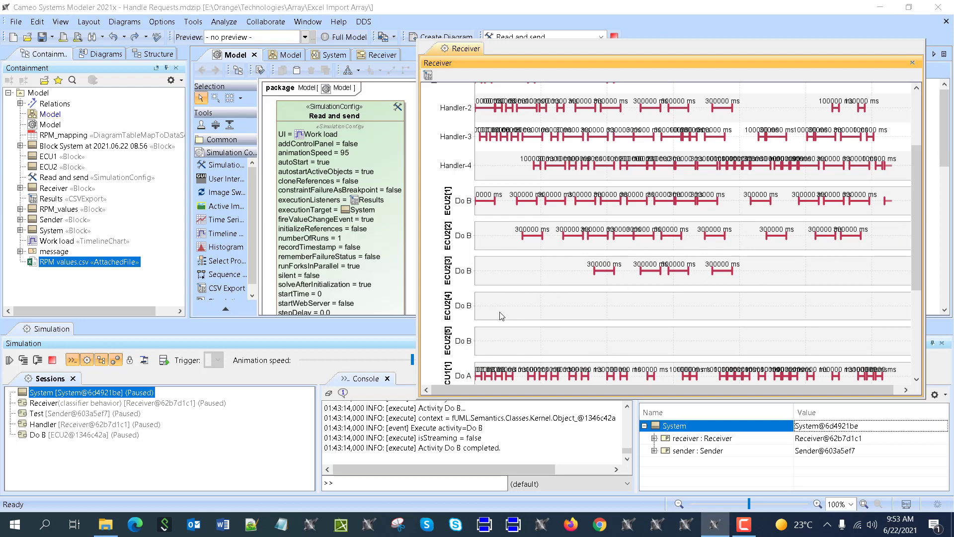
scroll(501, 316, "down", 5)
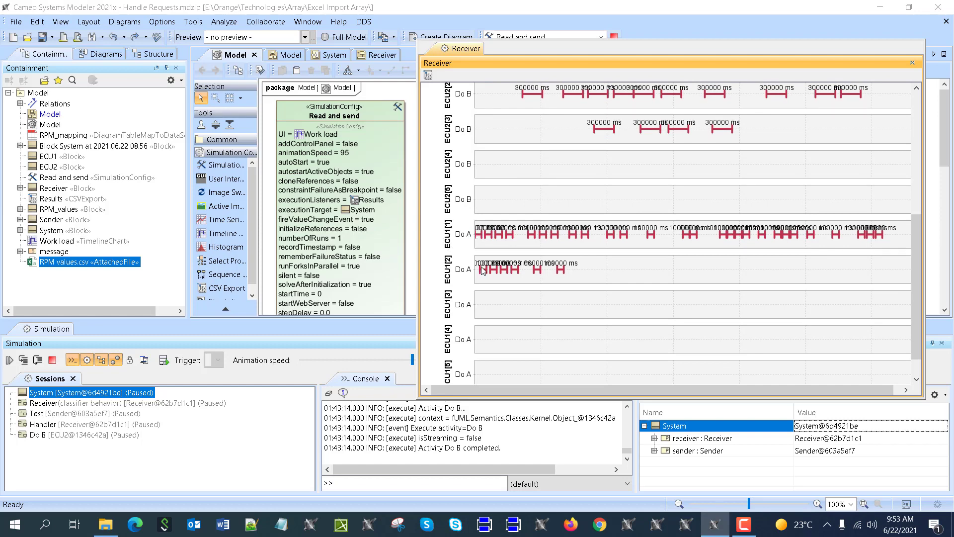
scroll(483, 261, "up", 3)
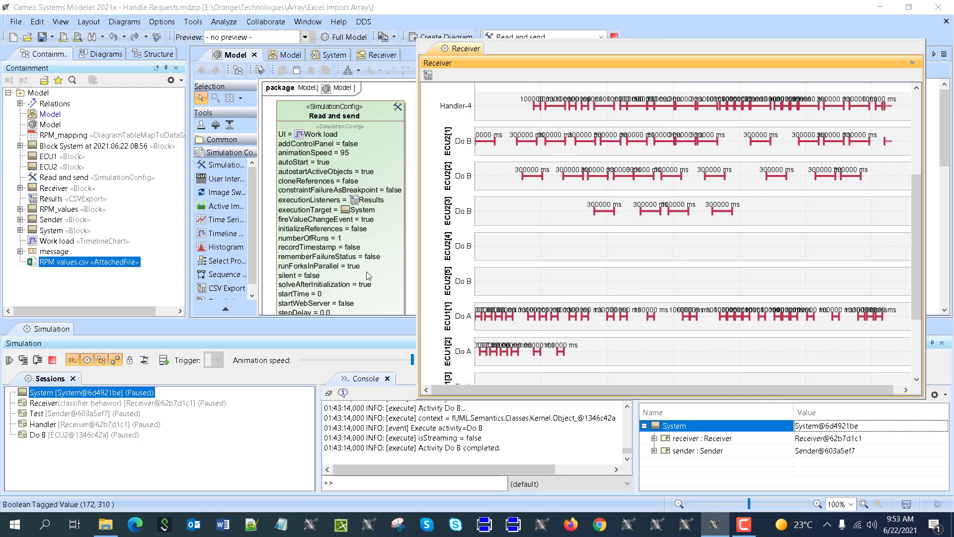
Step: Resume the Read and send simulation and watch new Do A and Do B bars on each ECU row
left_click(9, 360)
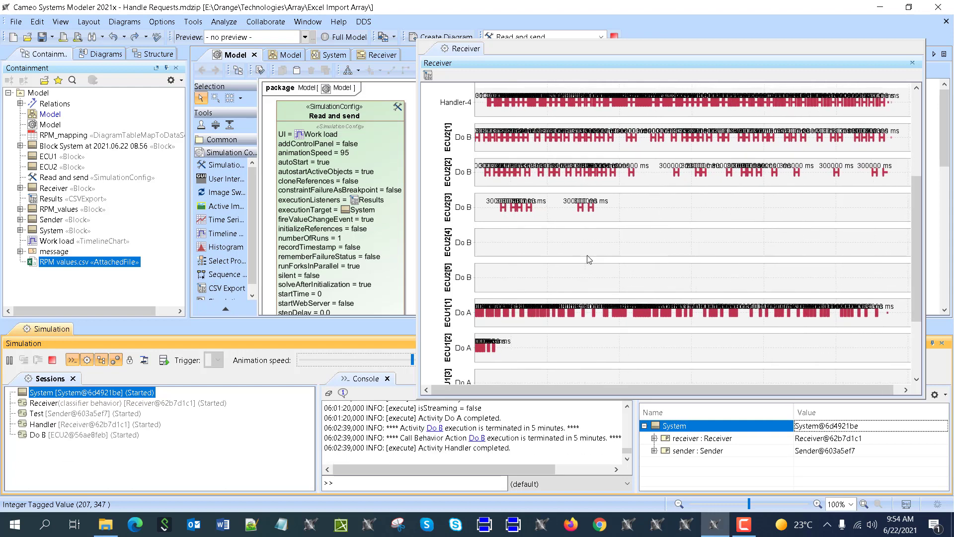
scroll(589, 259, "down", 1)
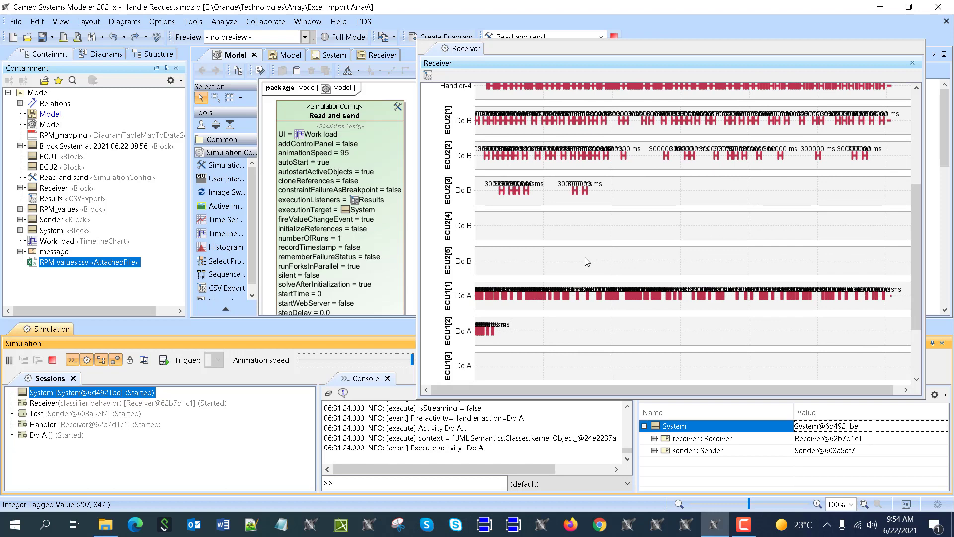